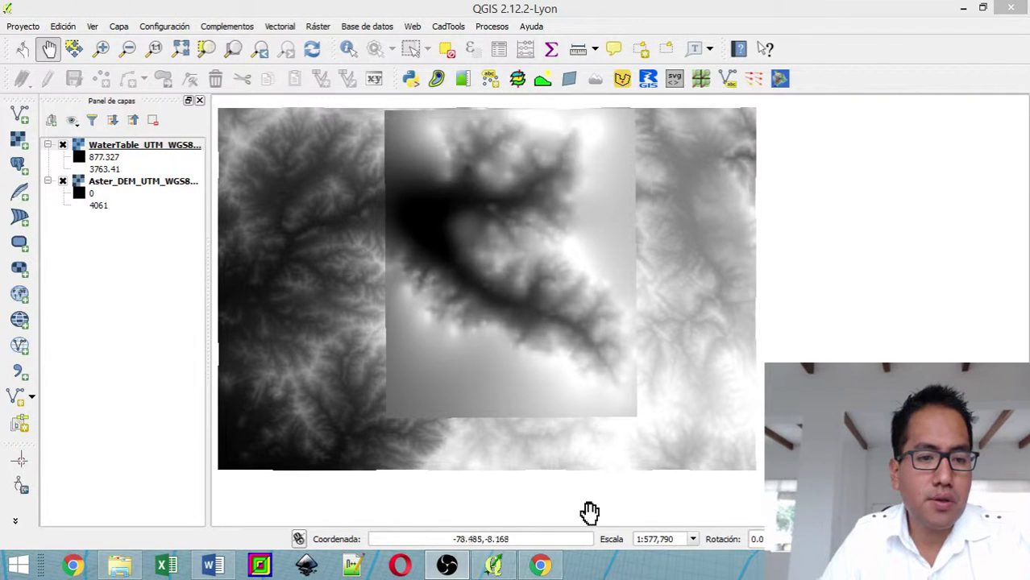
Step: Compare the WaterTable and Aster_DEM rasters by switching each layer's visibility off and back on
click(121, 145)
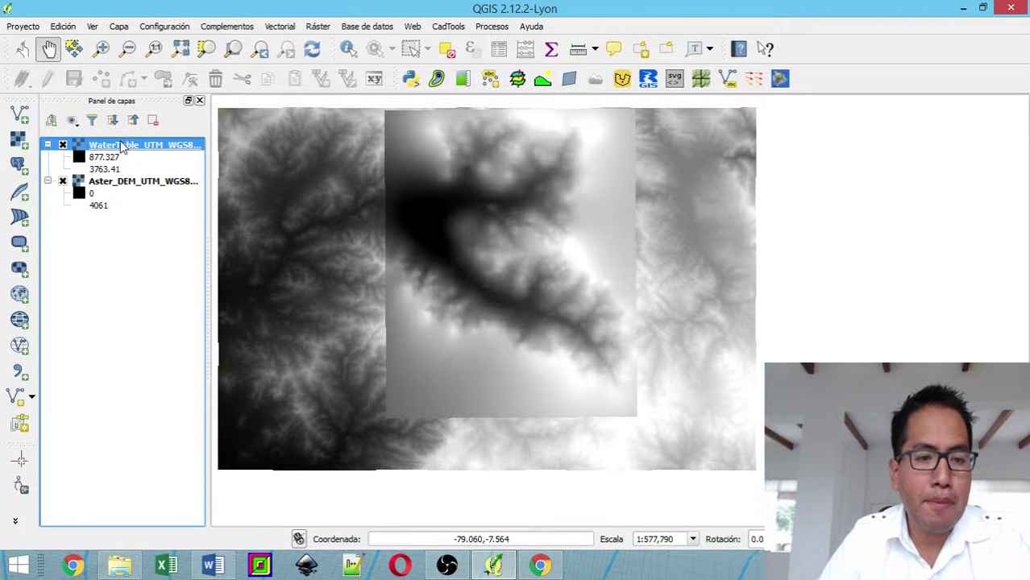
click(113, 185)
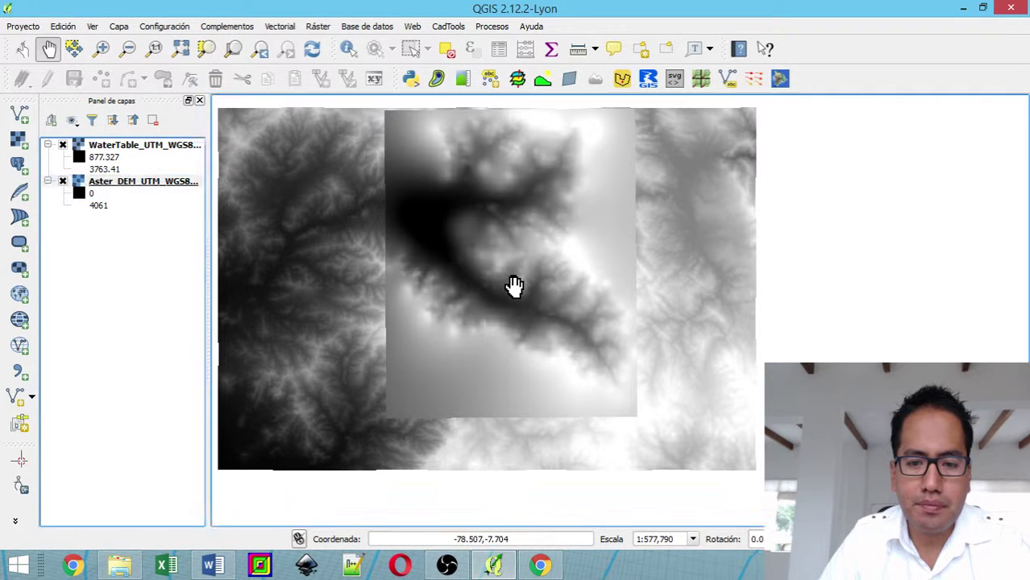
drag(515, 286, 626, 316)
drag(537, 340, 438, 312)
click(62, 180)
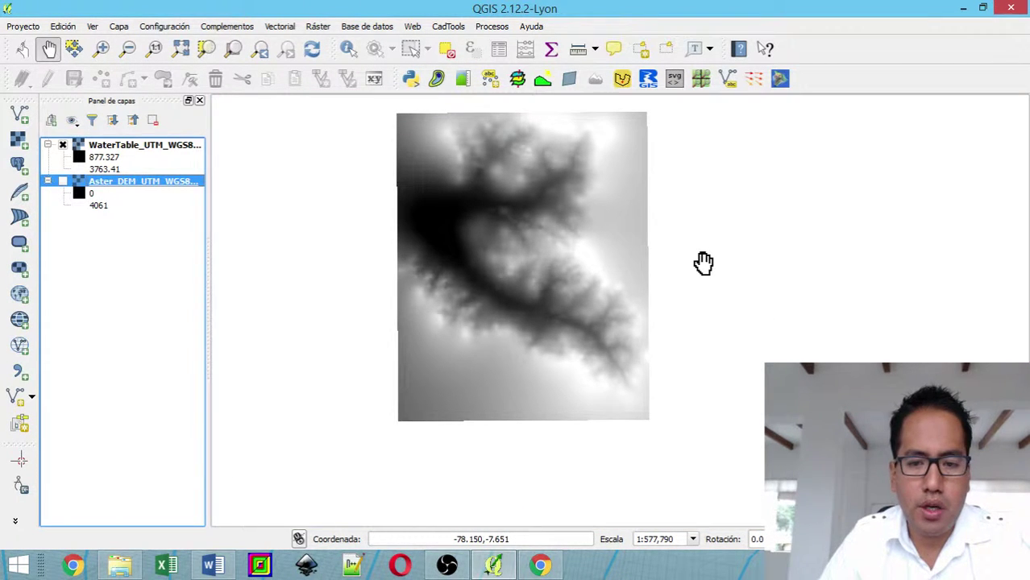
click(62, 180)
click(62, 145)
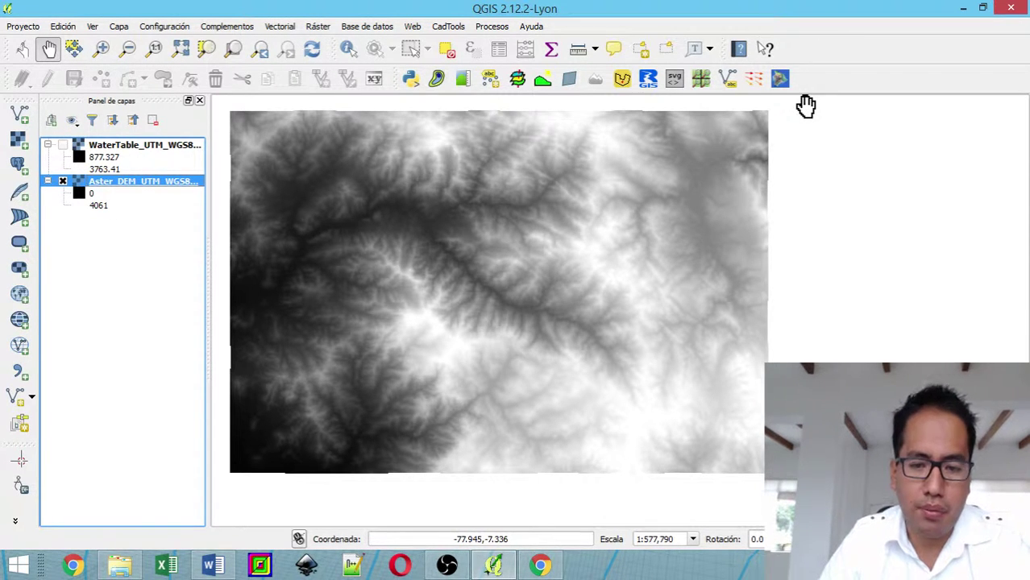
click(63, 146)
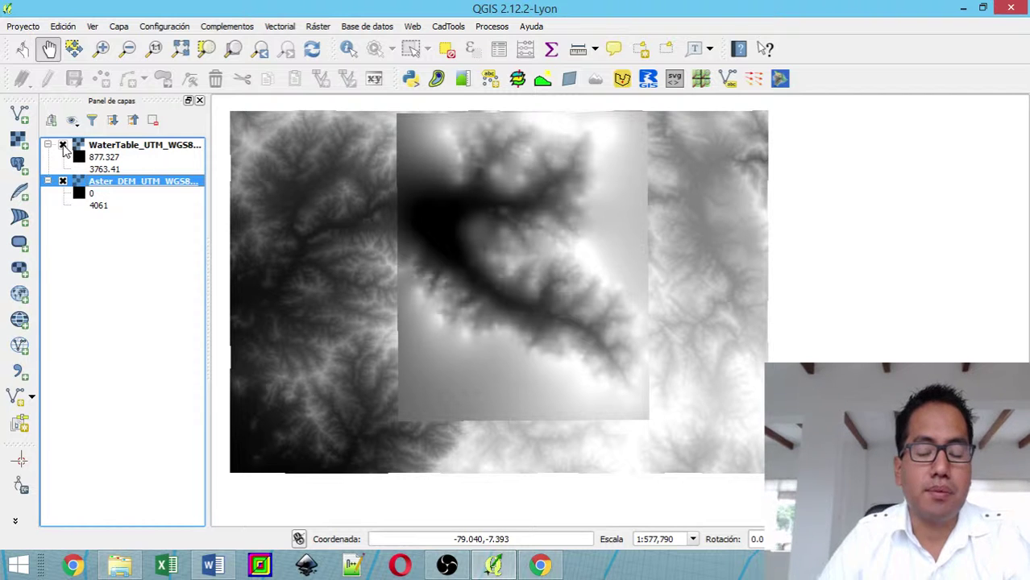
click(151, 144)
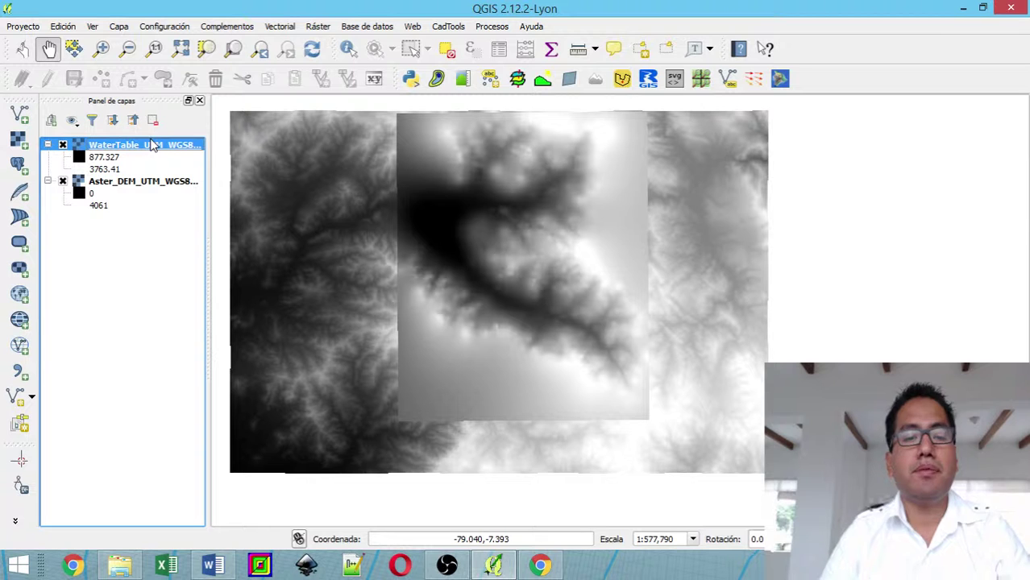
click(150, 193)
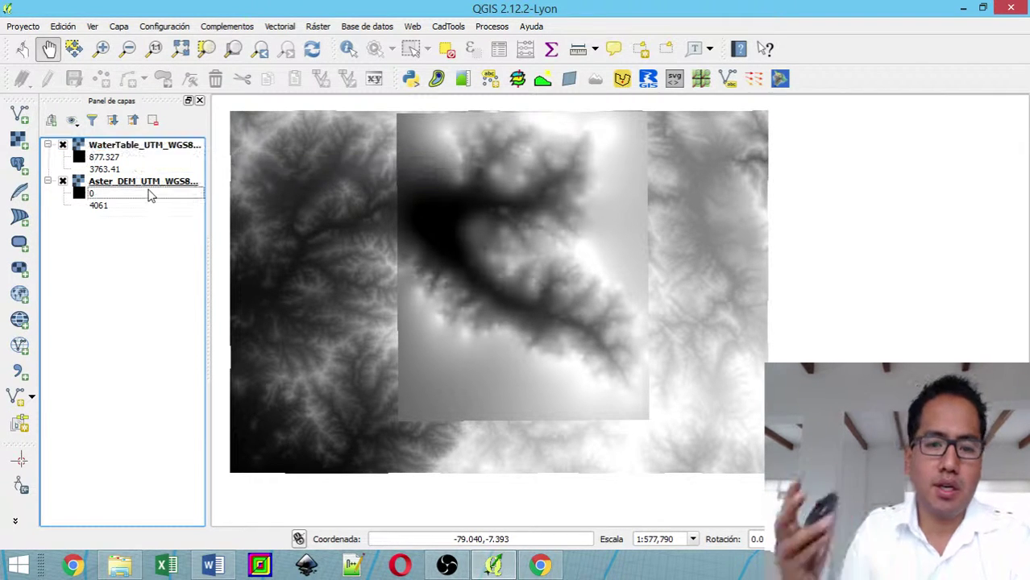
Step: Set the WaterTable layer's renderer type to Unibanda pseudocolor in its style properties
click(127, 145)
right_click(129, 145)
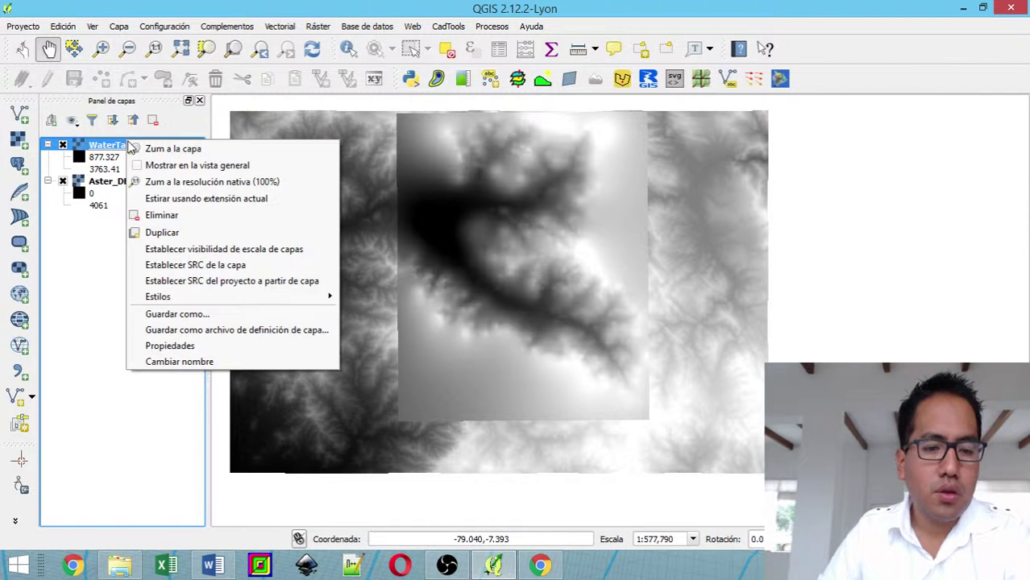
click(162, 347)
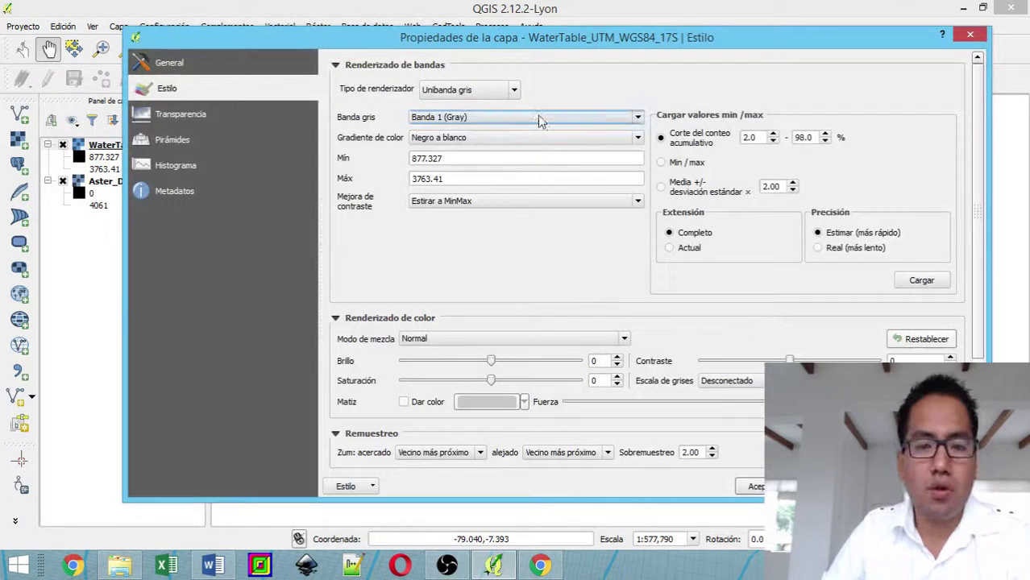
drag(293, 44, 195, 46)
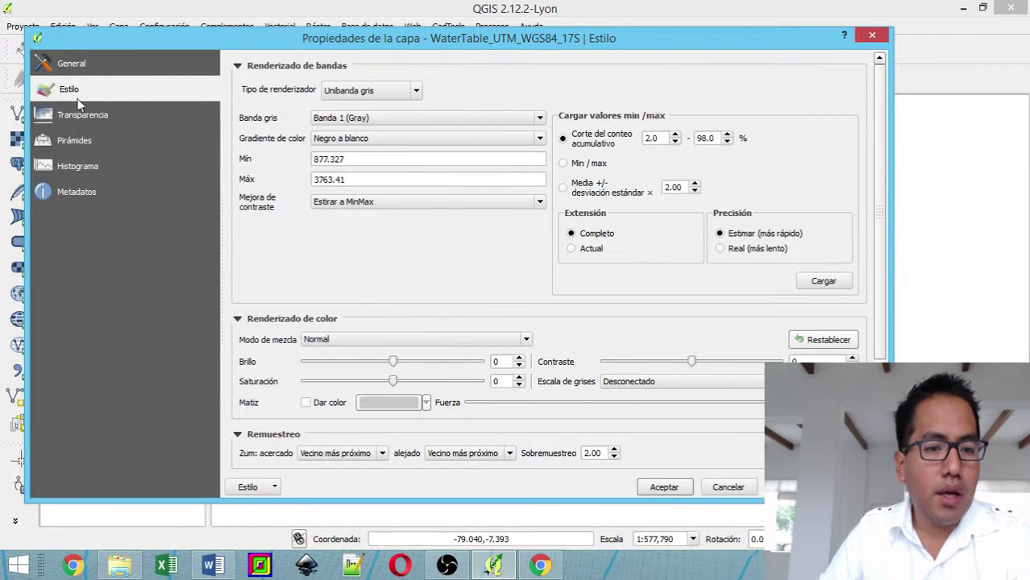
click(415, 92)
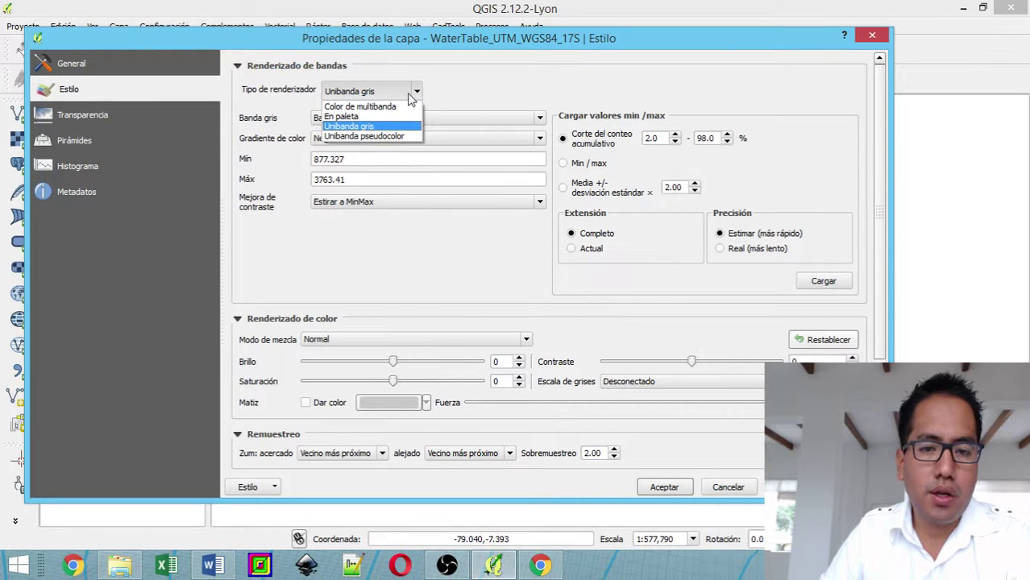
click(368, 137)
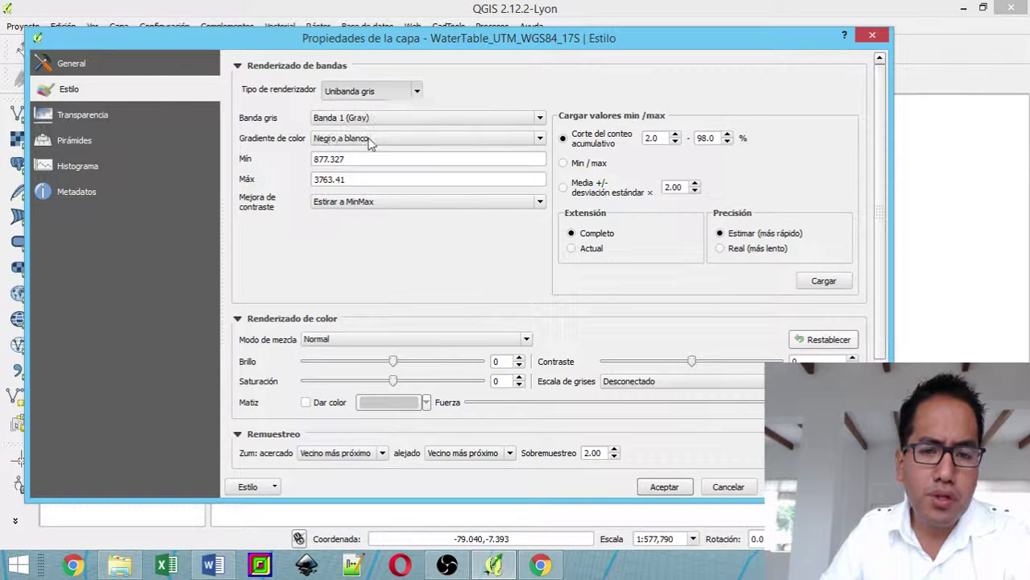
Step: Choose the PuBu color ramp for the WaterTable layer and classify its values in Continuo mode
click(633, 139)
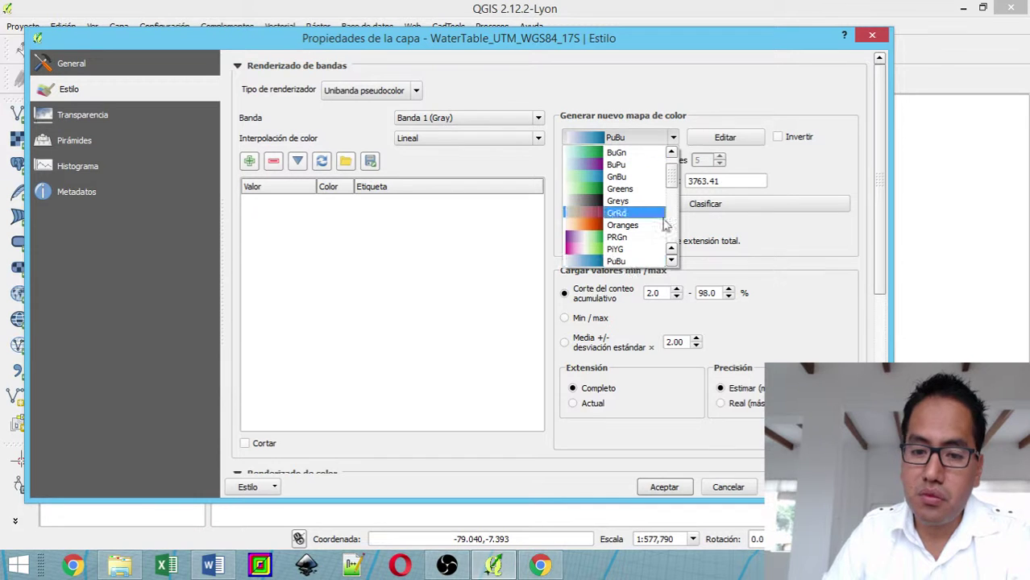
drag(671, 179, 670, 199)
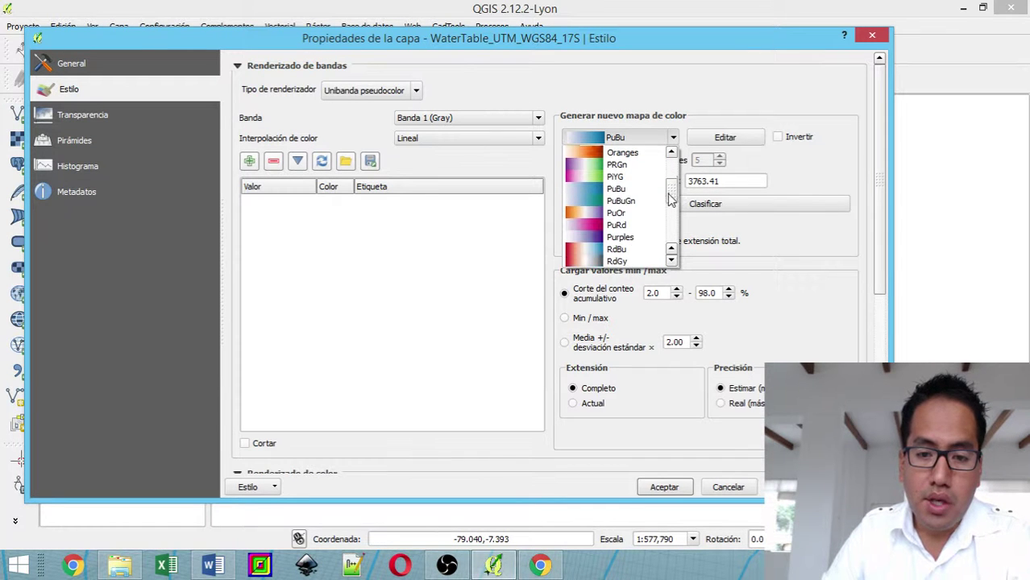
click(627, 190)
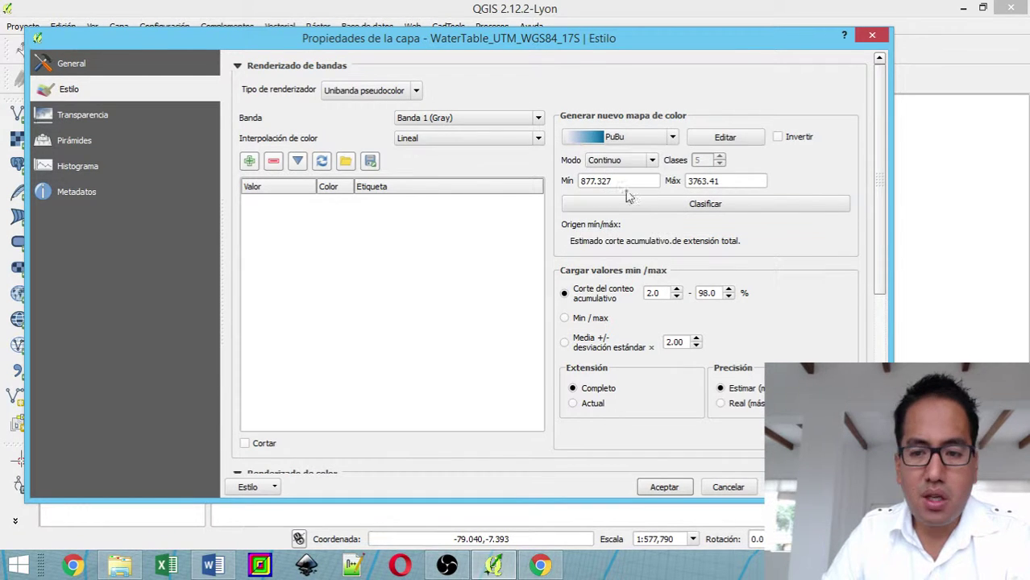
click(667, 206)
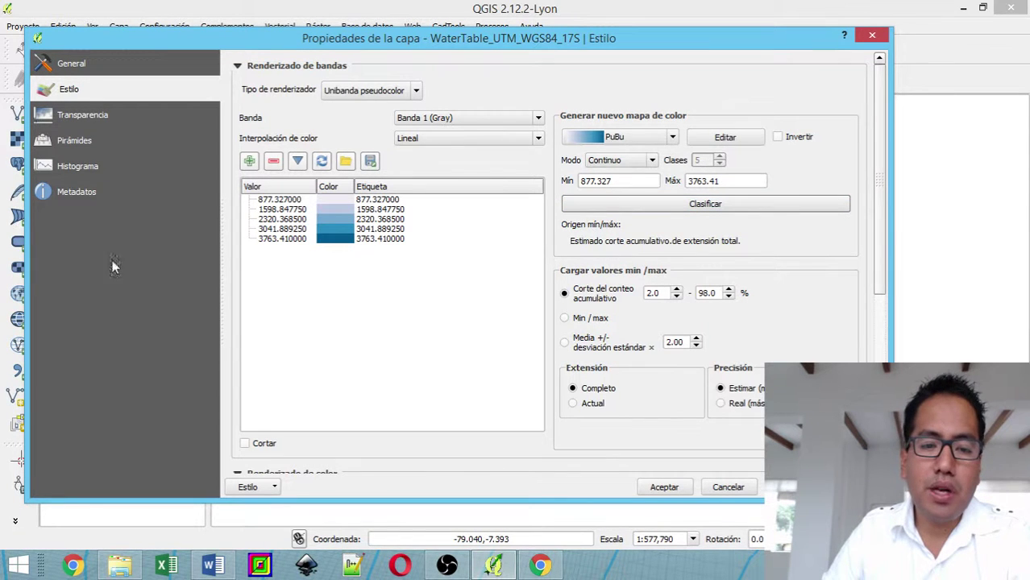
Step: Reclassify the WaterTable color map with Intervalo igual mode and 10 classes
click(641, 161)
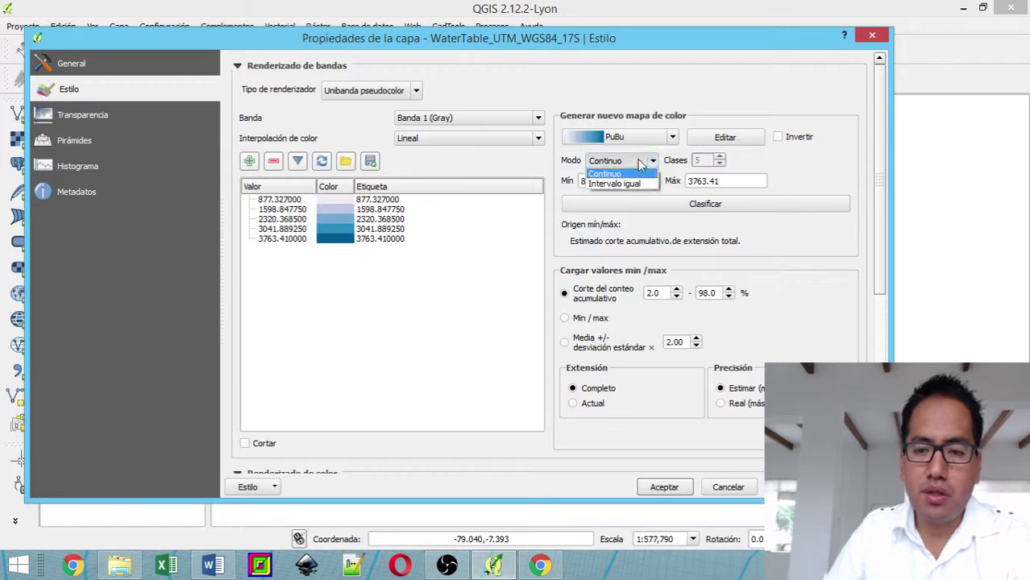
click(645, 178)
double_click(700, 160)
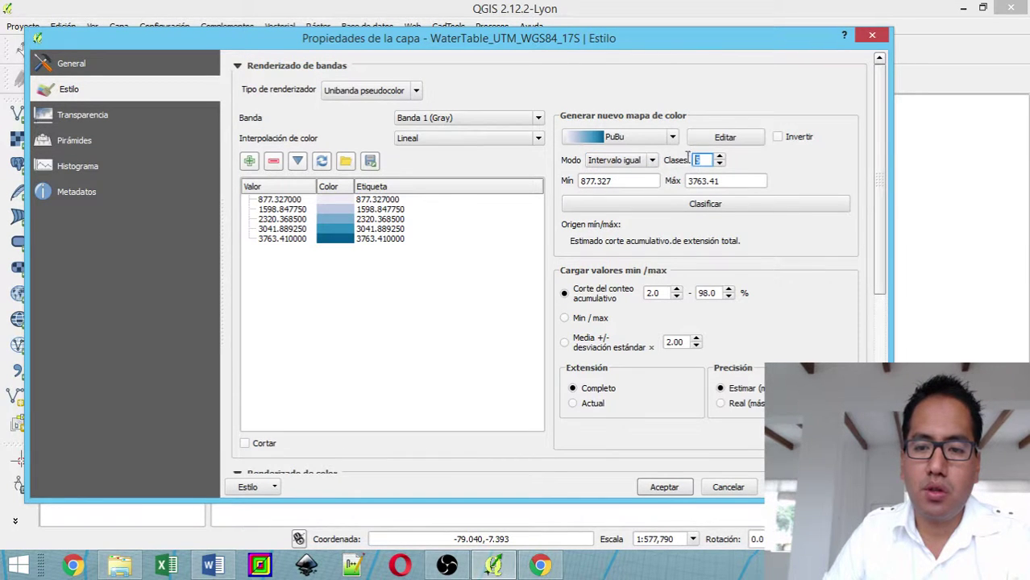
text(10)
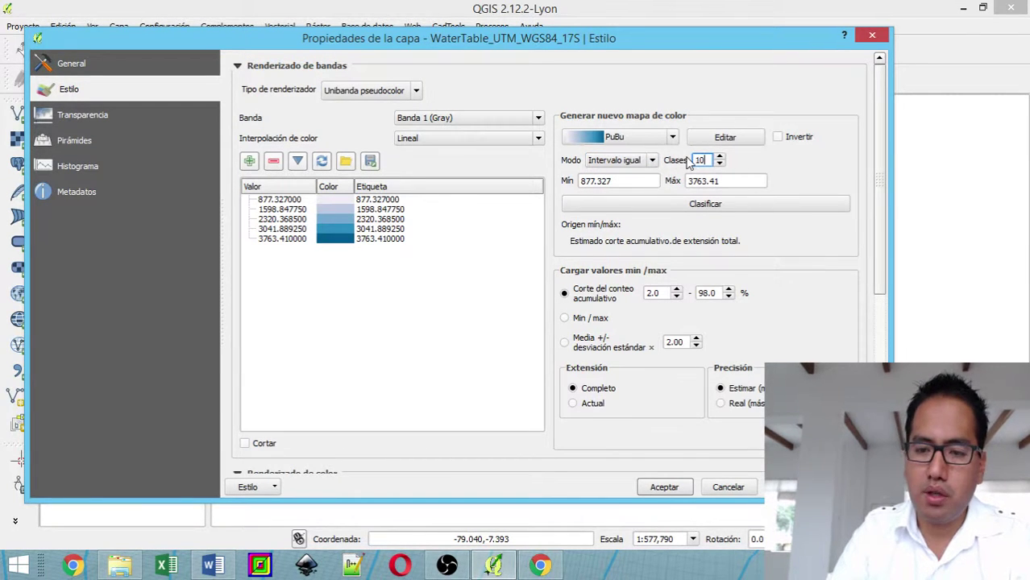
click(675, 207)
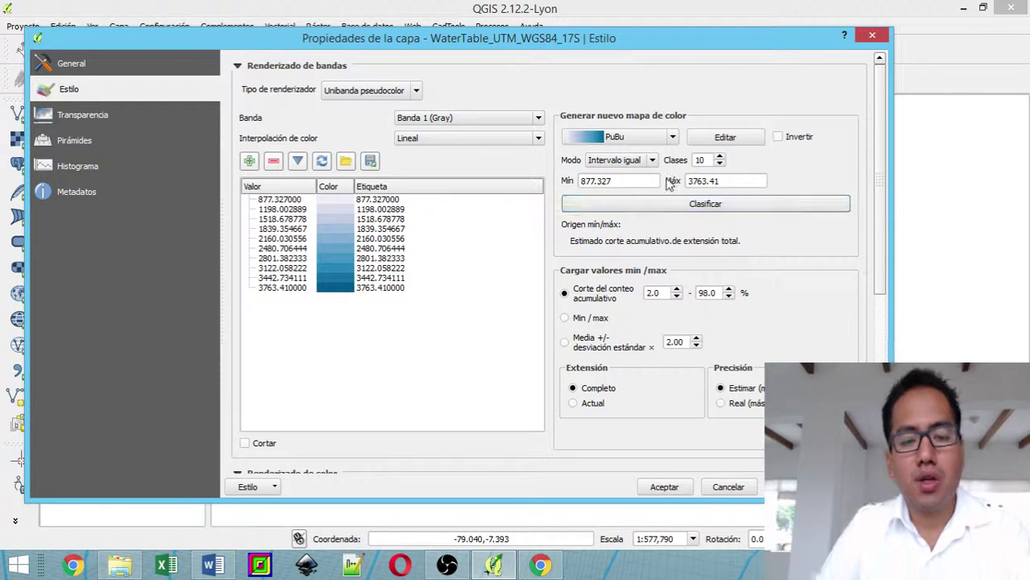
click(280, 200)
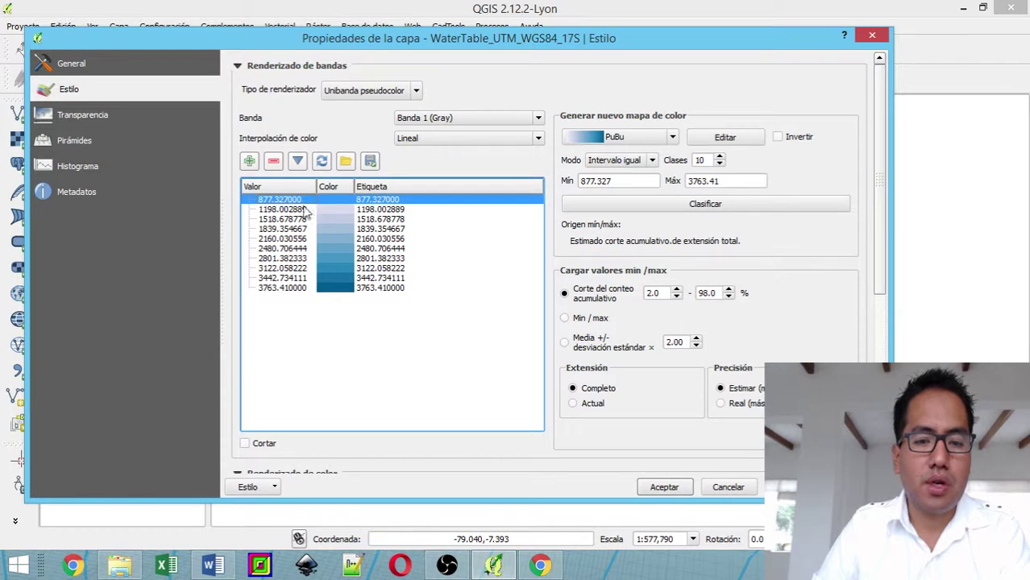
click(318, 241)
click(330, 230)
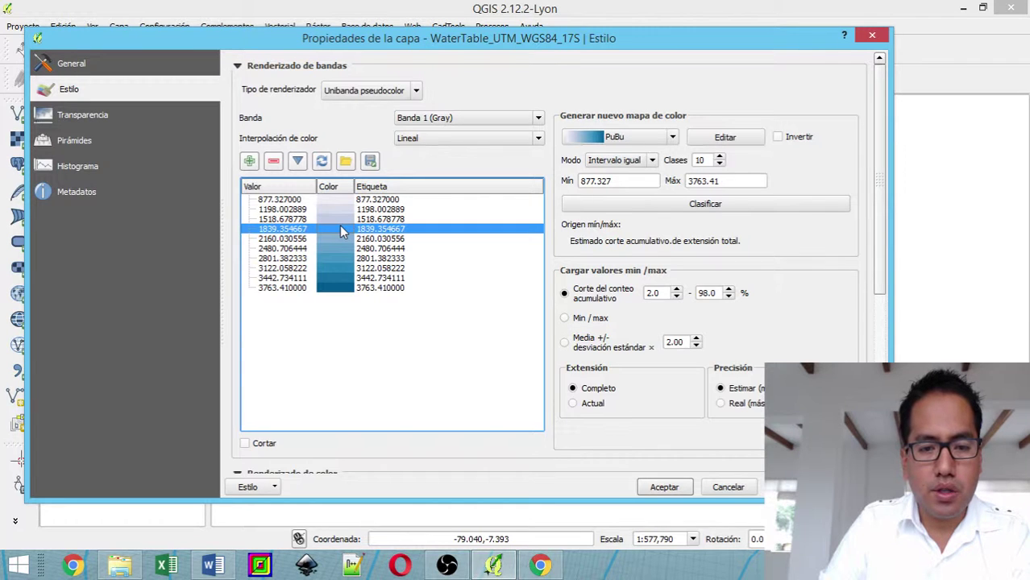
double_click(340, 230)
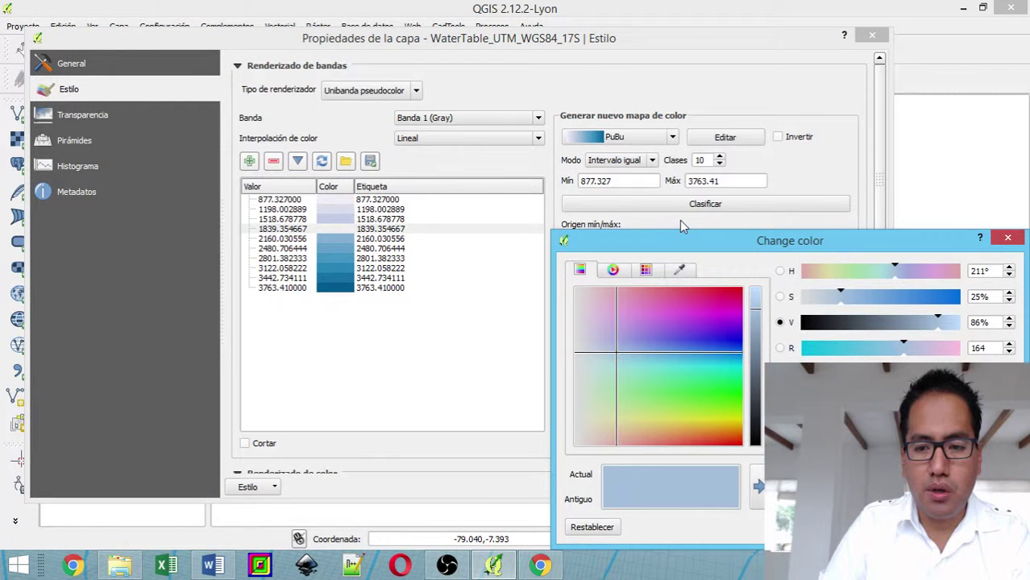
drag(691, 233, 428, 213)
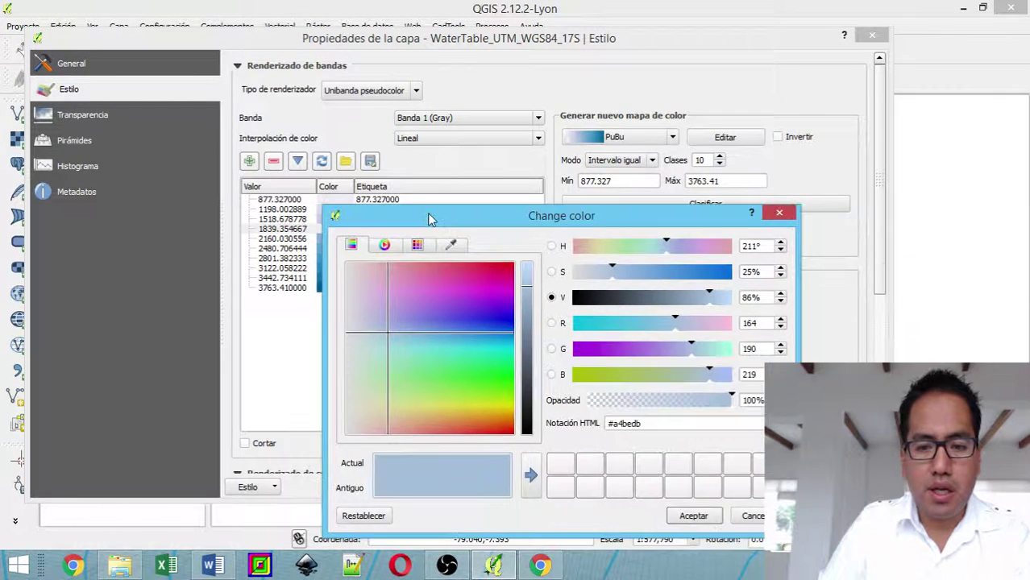
click(486, 319)
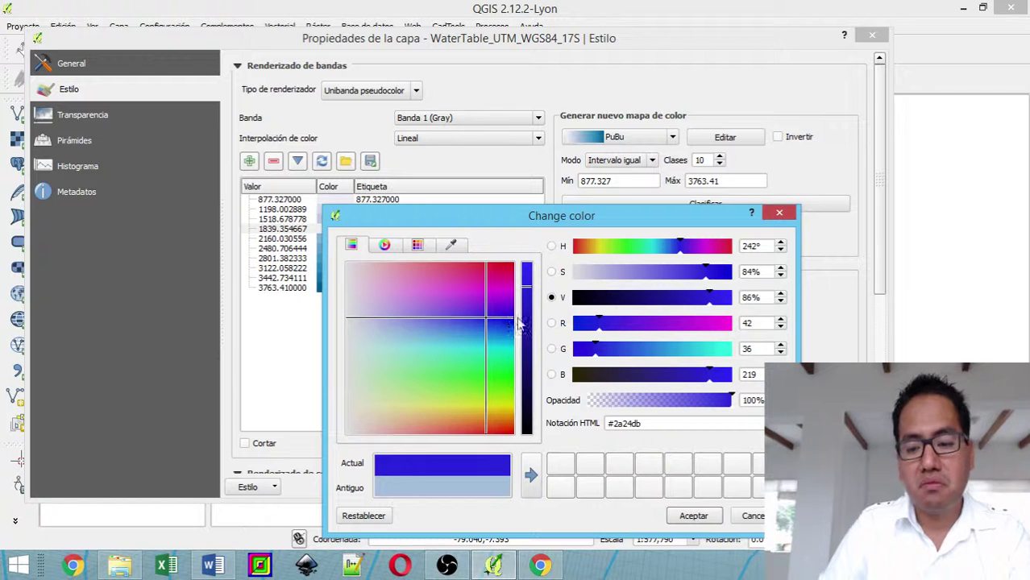
click(779, 211)
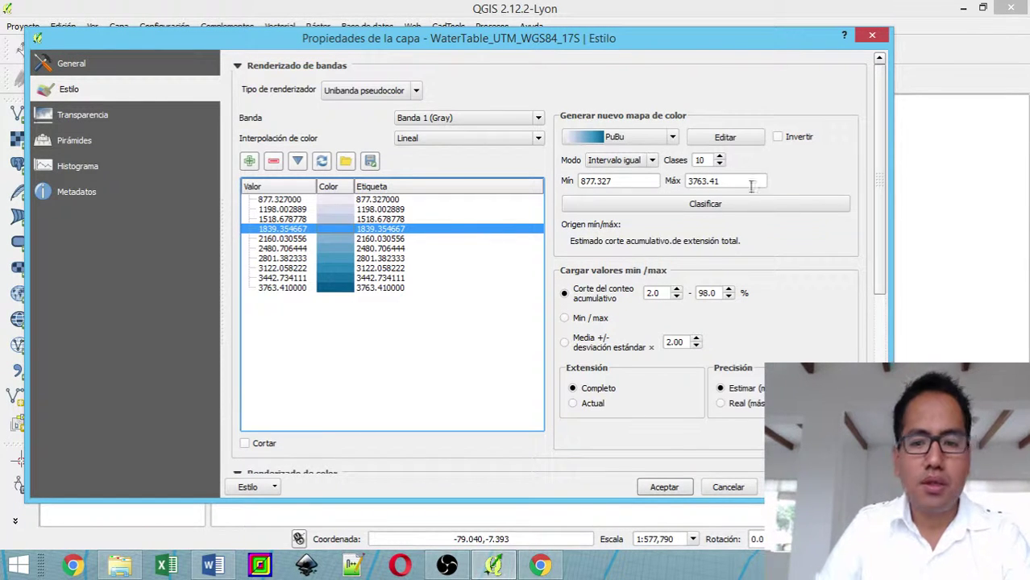
Step: Apply the WaterTable color style, and set the layer's global transparency to 50%
click(673, 489)
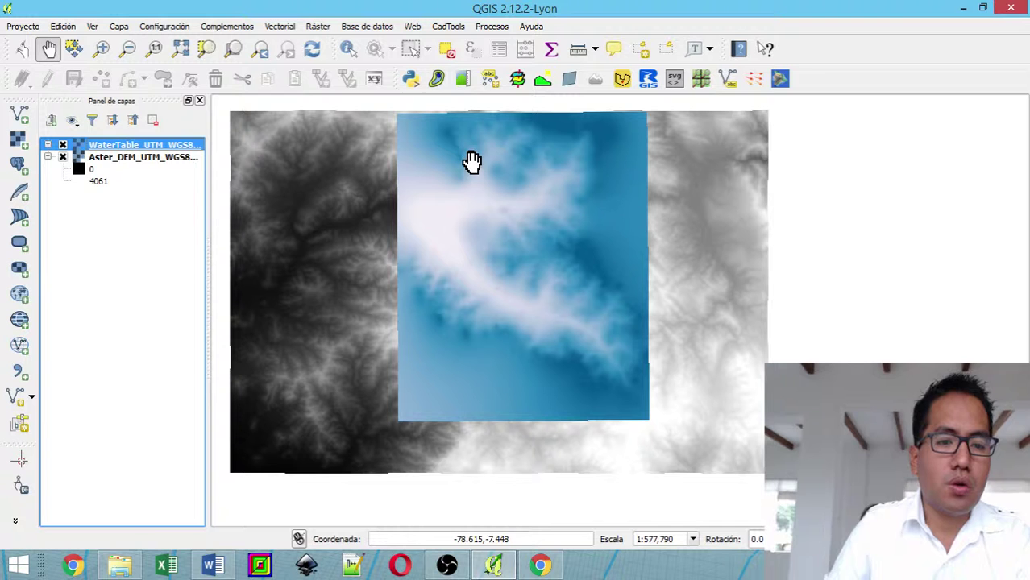
right_click(152, 147)
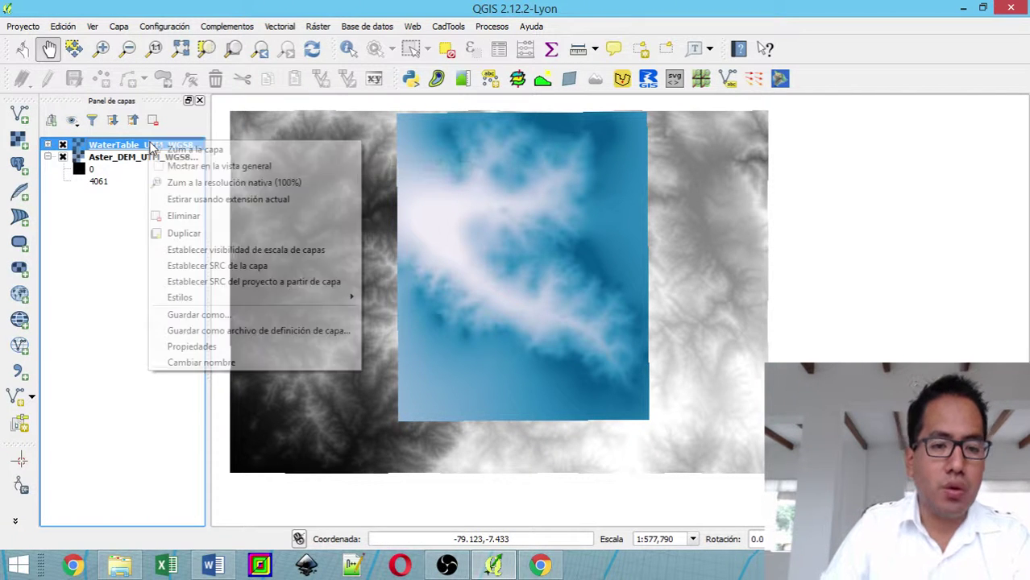
click(191, 347)
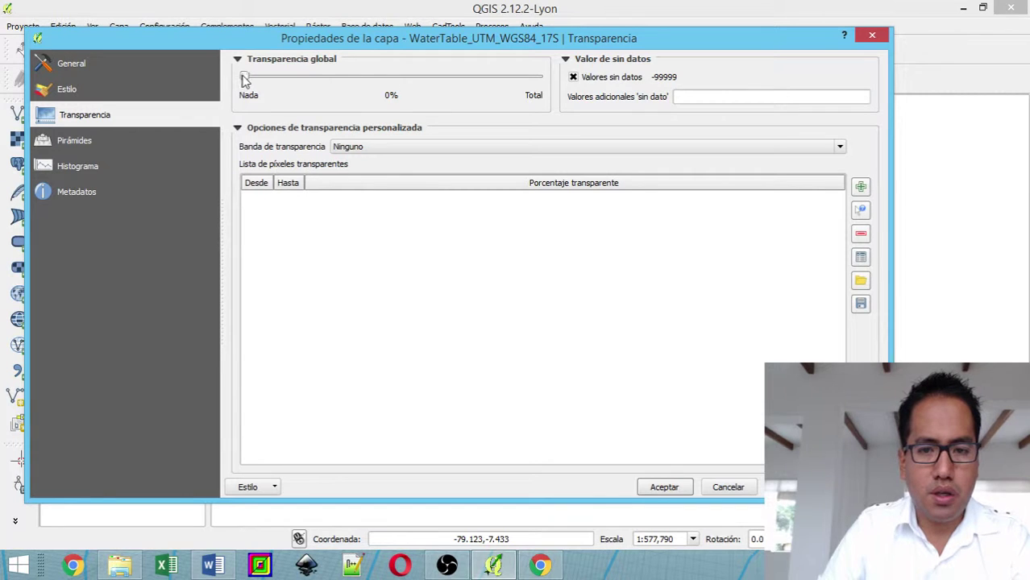
drag(245, 81, 395, 78)
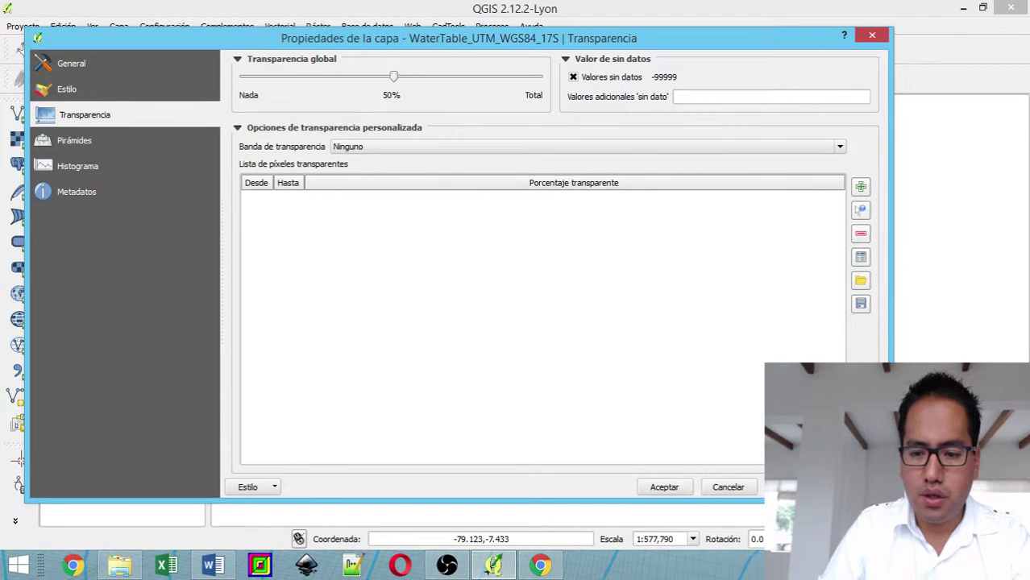
click(666, 487)
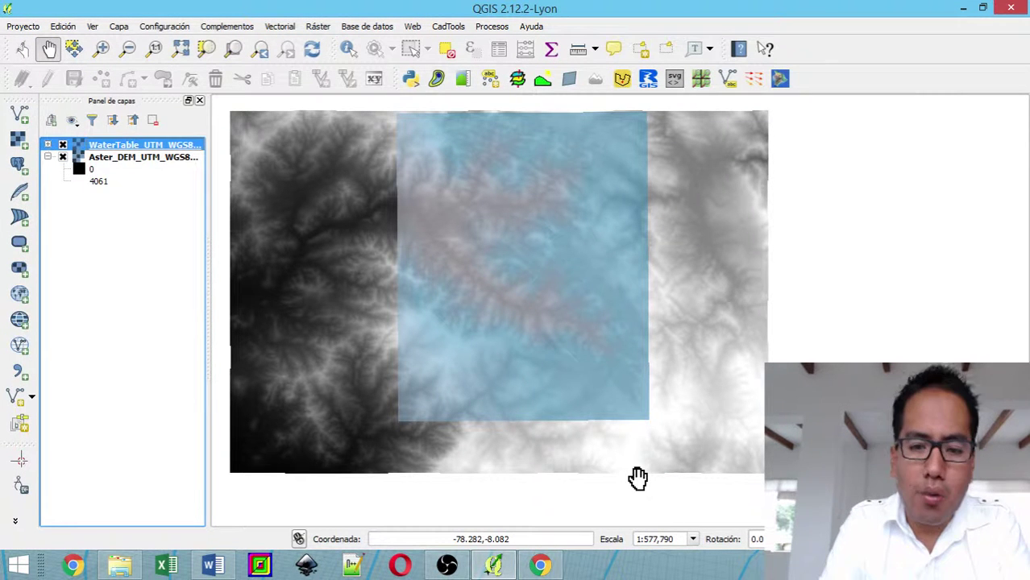
Step: Hide the Aster DEM layer to examine the styled WaterTable layer on its own
click(62, 157)
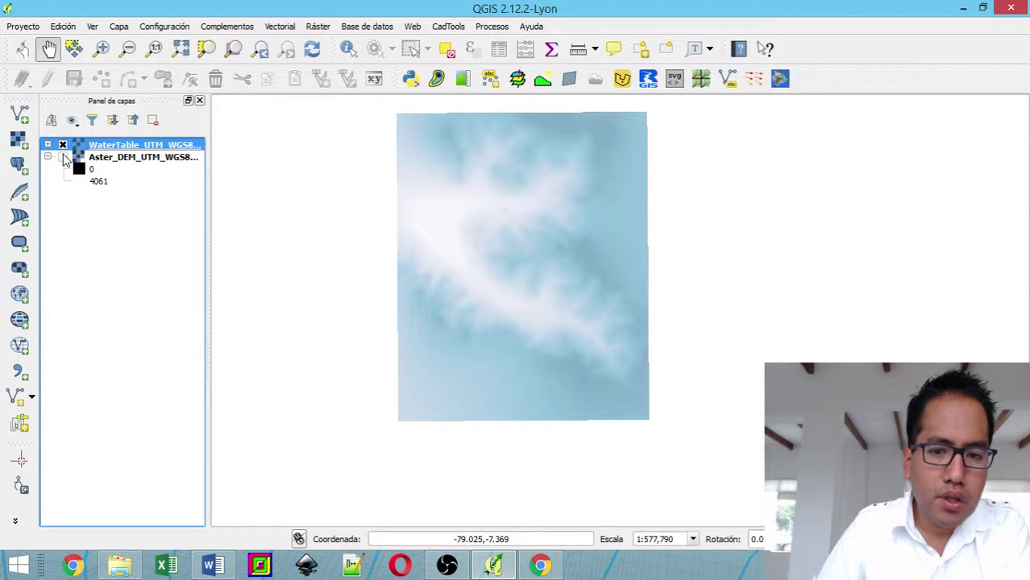
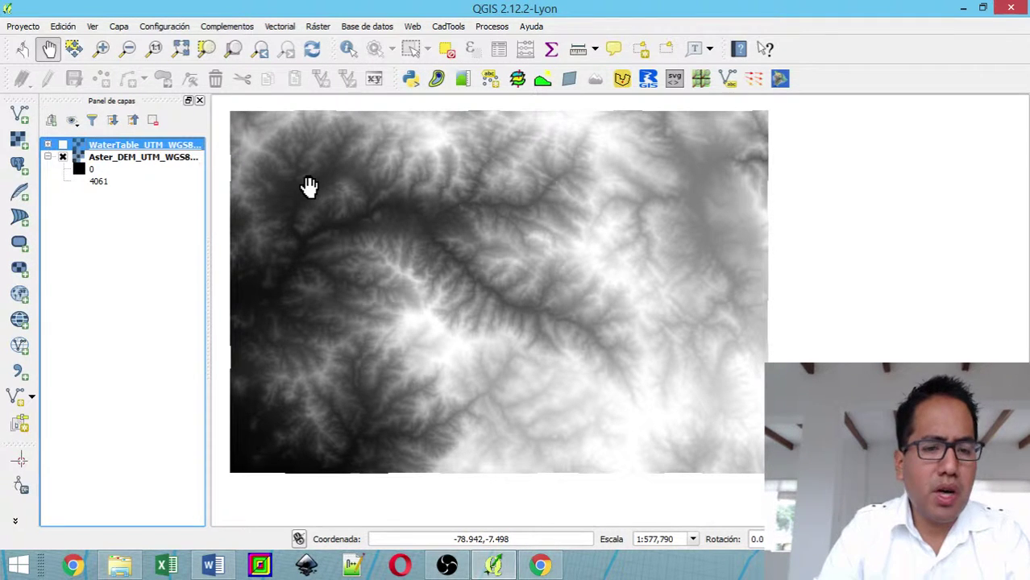
click(132, 160)
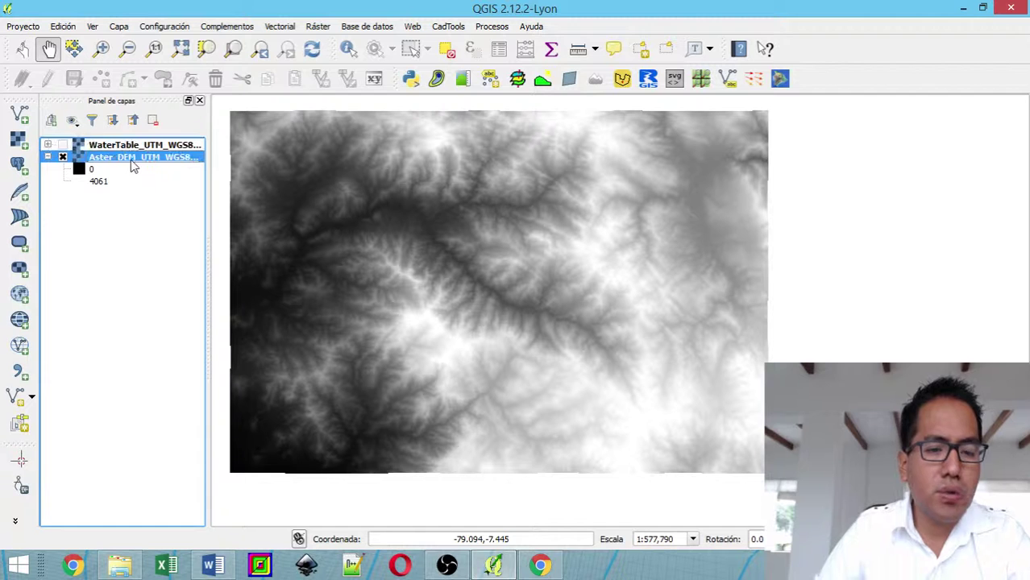
right_click(134, 166)
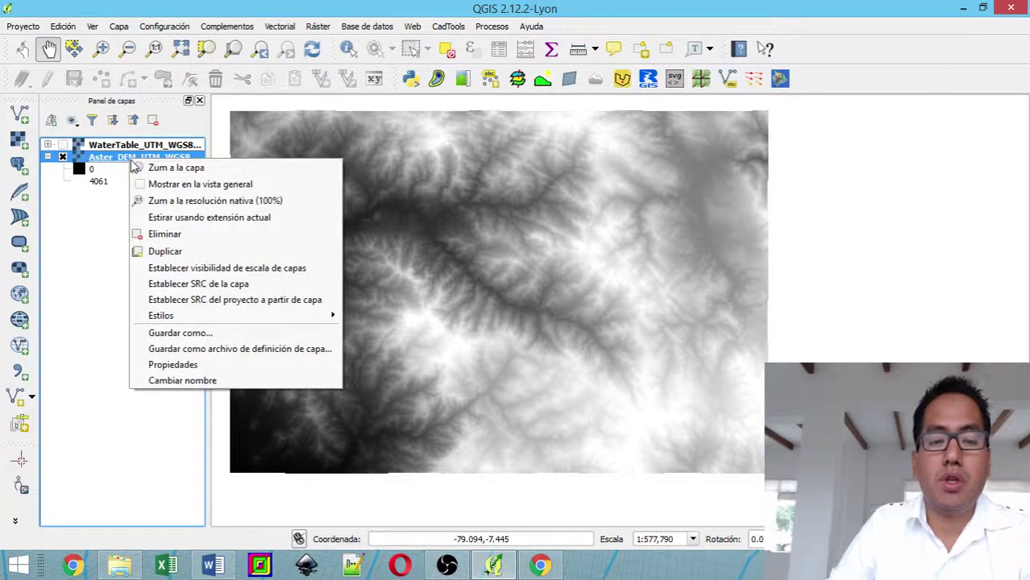
click(201, 364)
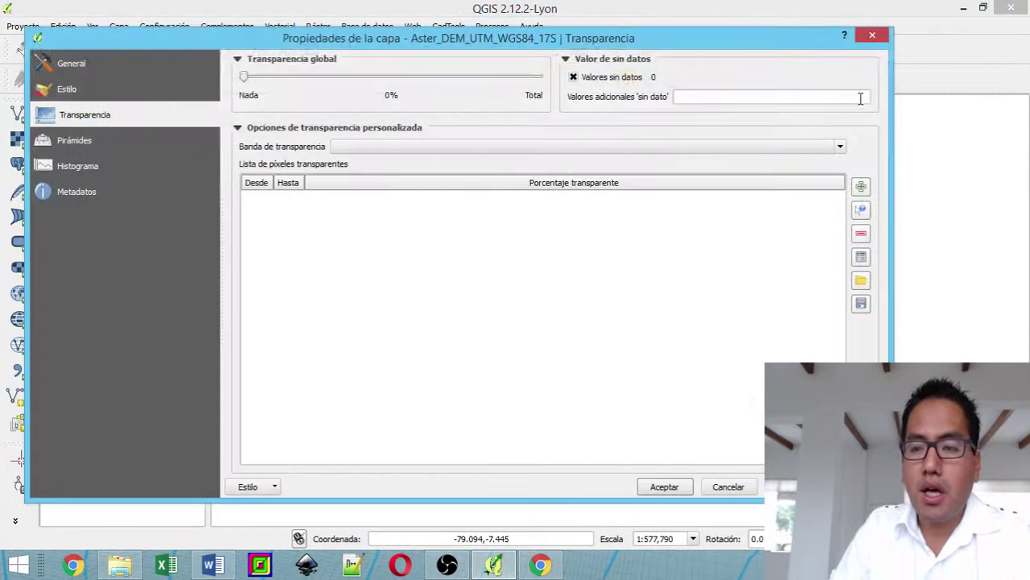
click(133, 91)
click(872, 35)
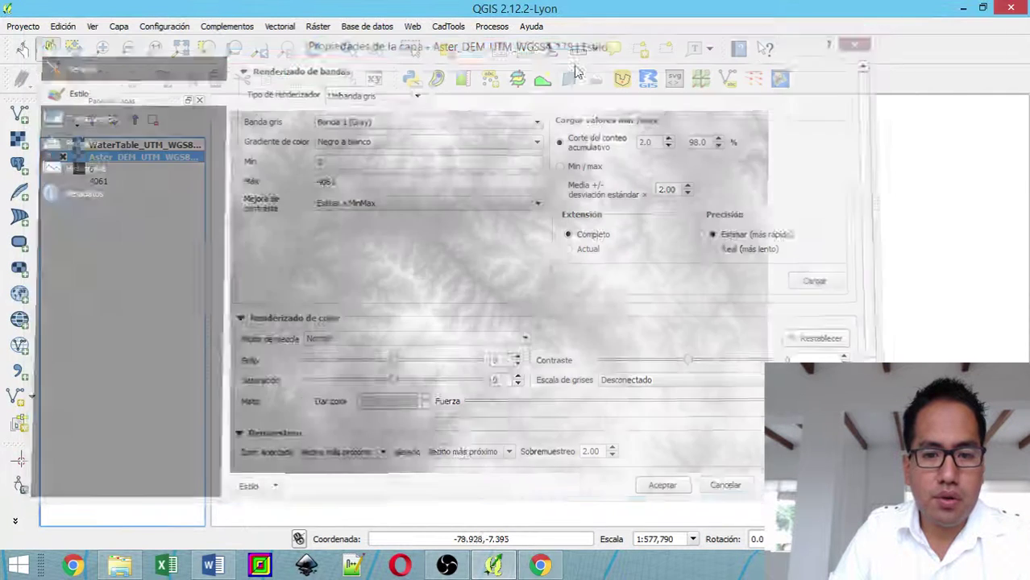
Step: Set the Aster DEM layer's renderer type to Unibanda pseudocolor in its style properties
right_click(116, 158)
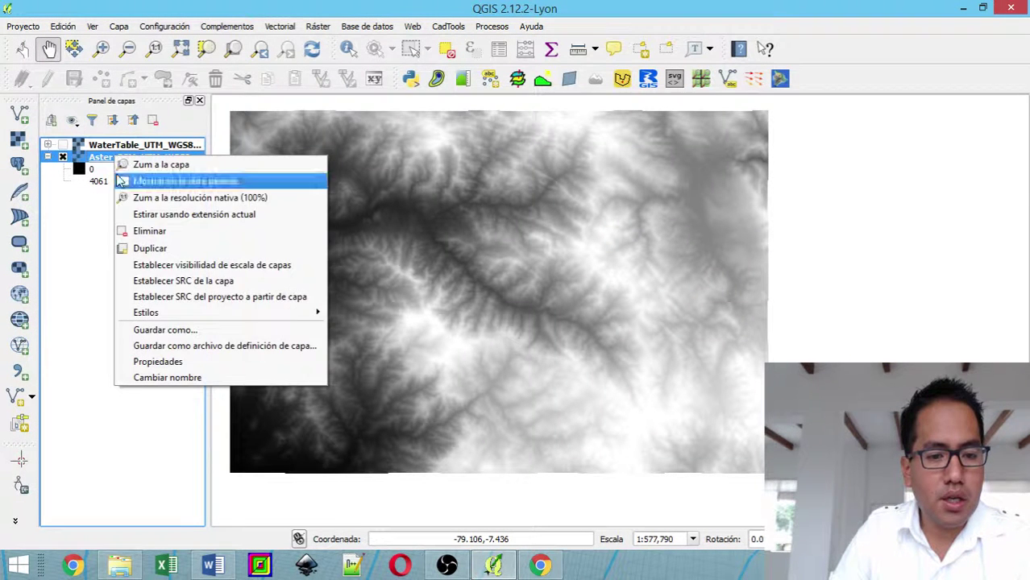
click(168, 363)
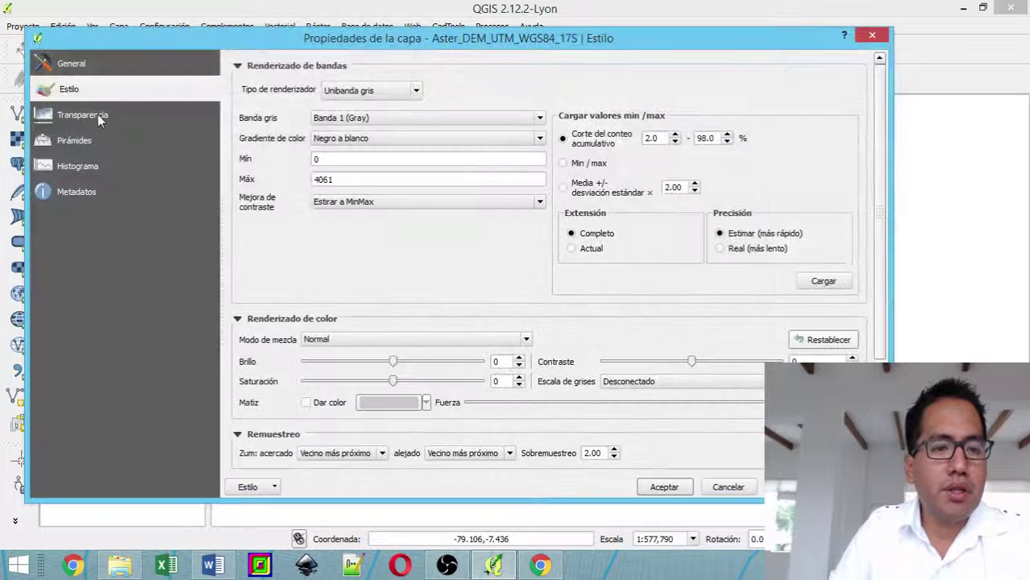
click(379, 91)
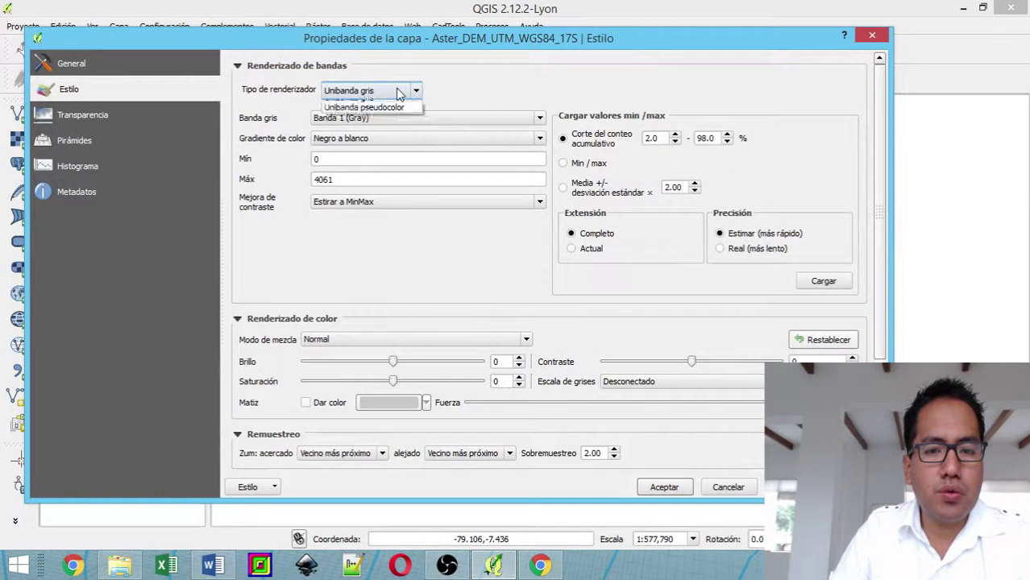
click(401, 137)
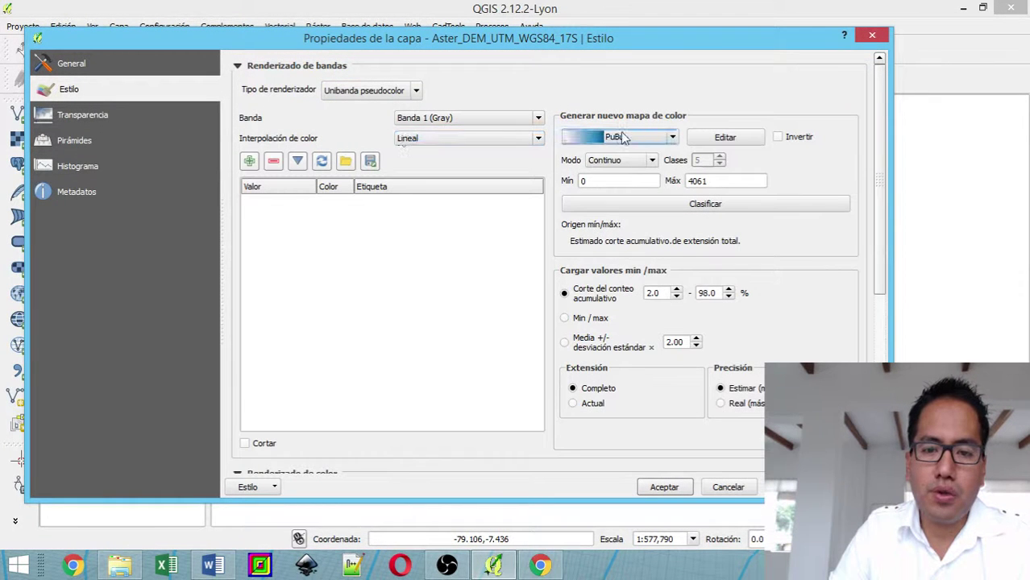
Step: Choose the BrBG color ramp for the Aster DEM layer, and classify its values in Continuo mode with the ramp inverted
click(637, 137)
mouse_move(674, 184)
mouse_down()
mouse_move(674, 233)
mouse_move(668, 171)
mouse_up()
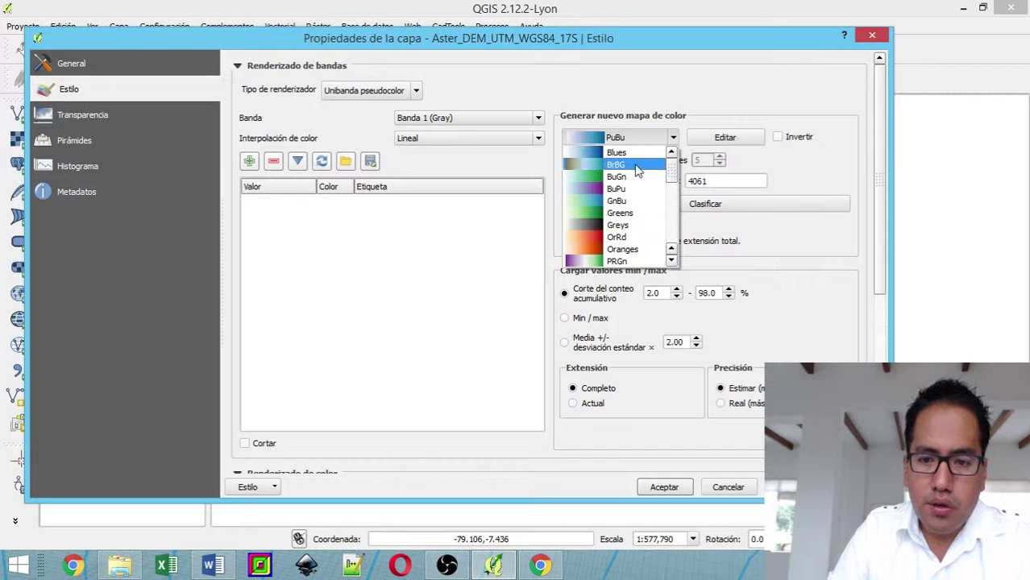
click(637, 166)
click(685, 206)
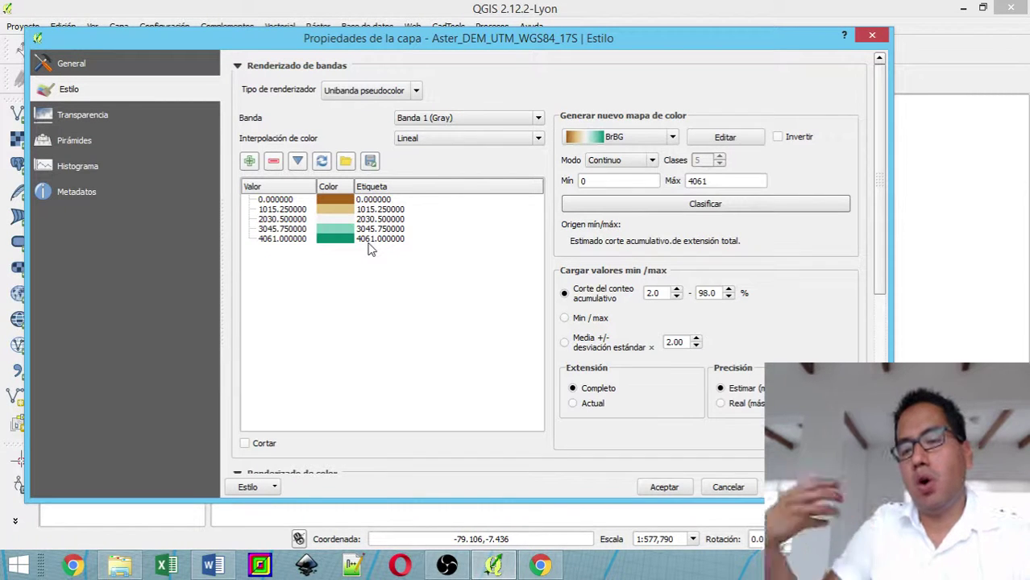
click(801, 137)
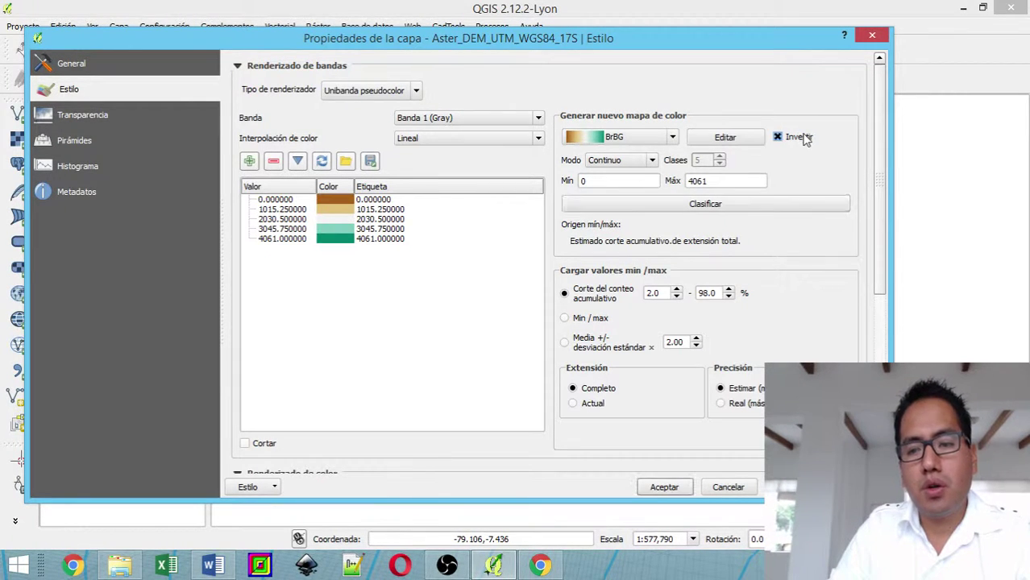
click(699, 206)
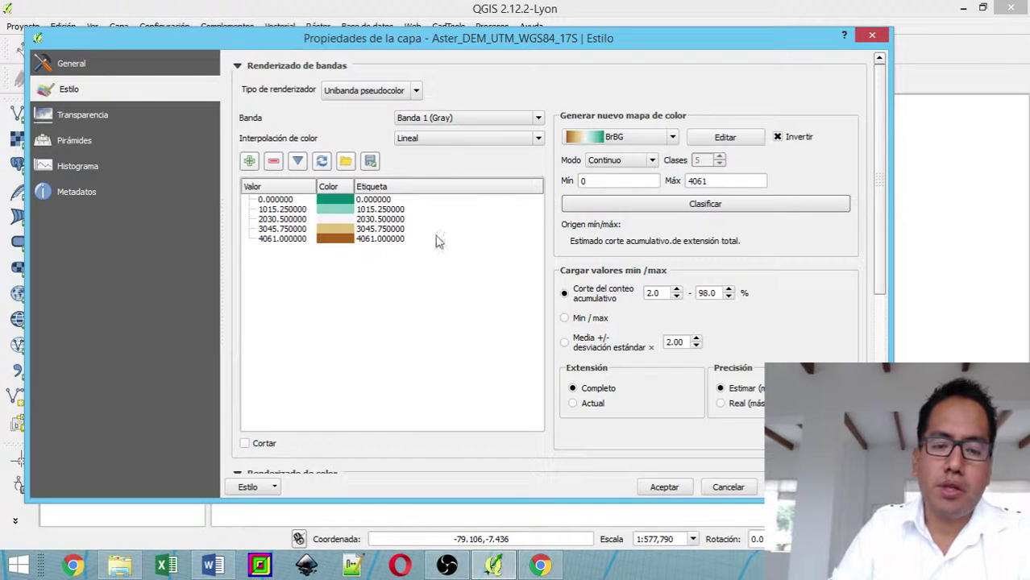
Step: Reclassify the Aster DEM color map in Intervalo igual mode with 10 classes, and apply the style
click(608, 161)
click(614, 184)
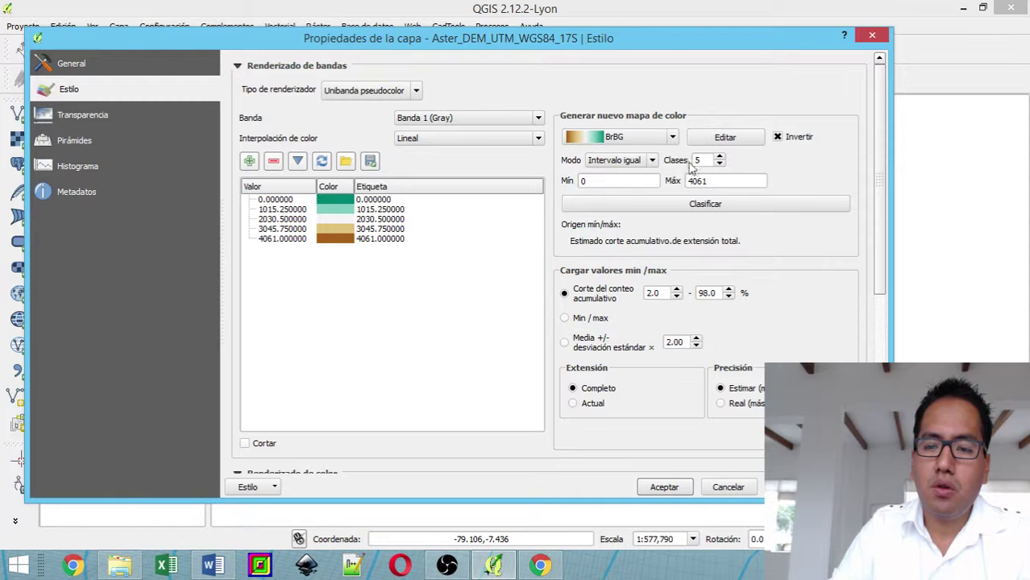
text(10)
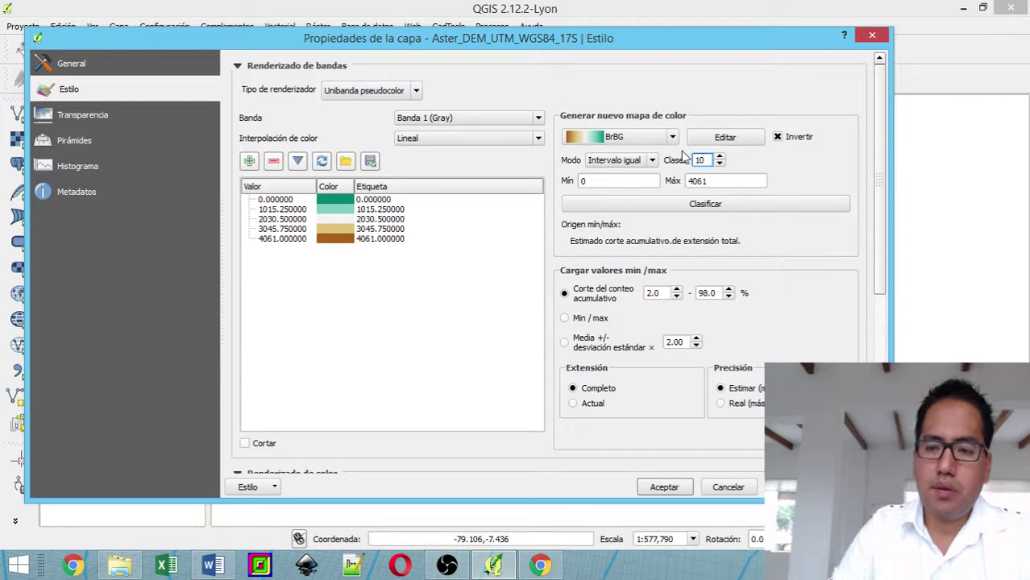
click(705, 204)
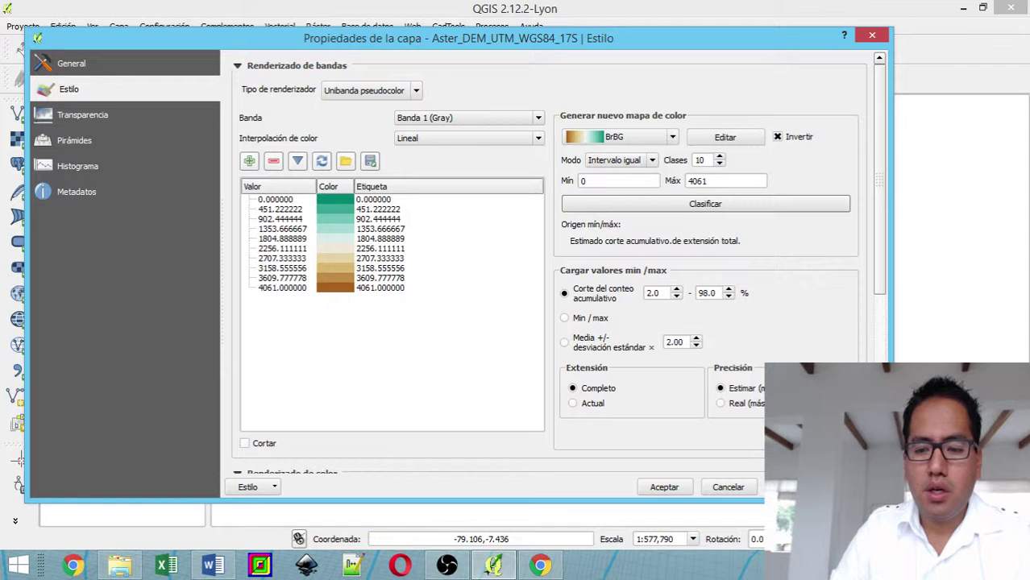
click(660, 489)
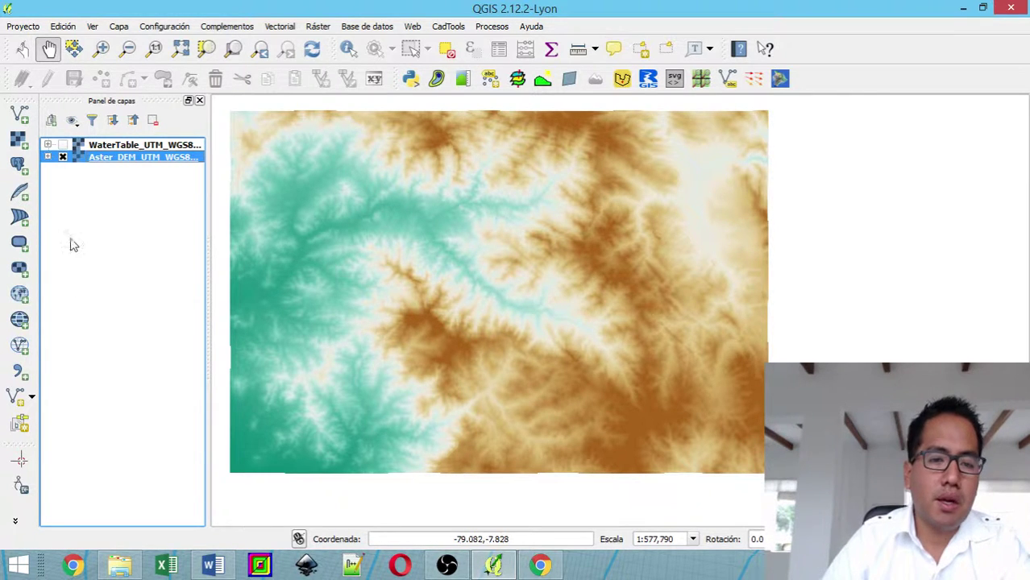
Step: Show the WaterTable layer over the Aster DEM, and toggle the DEM off and on to compare them
click(63, 145)
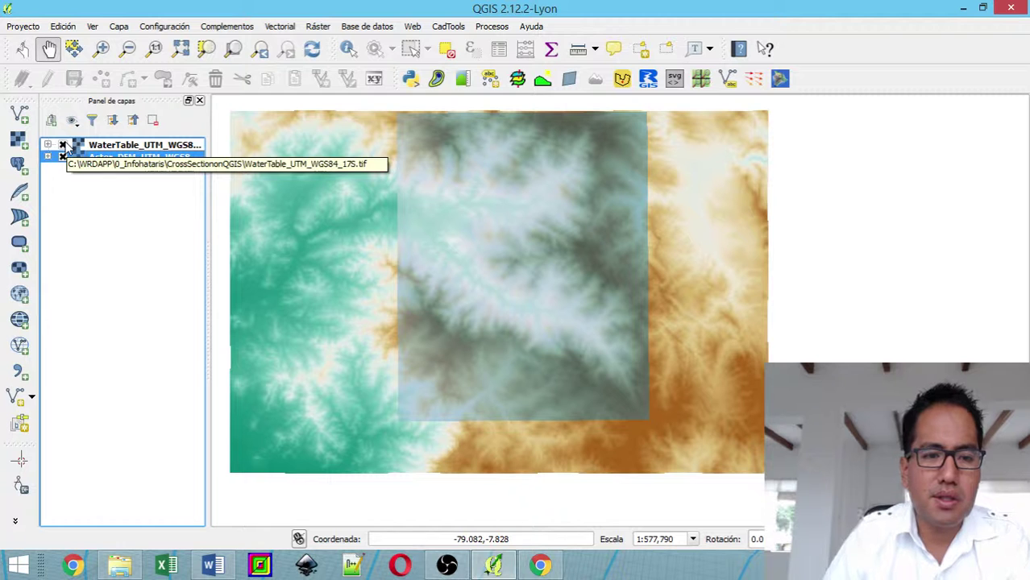
click(63, 157)
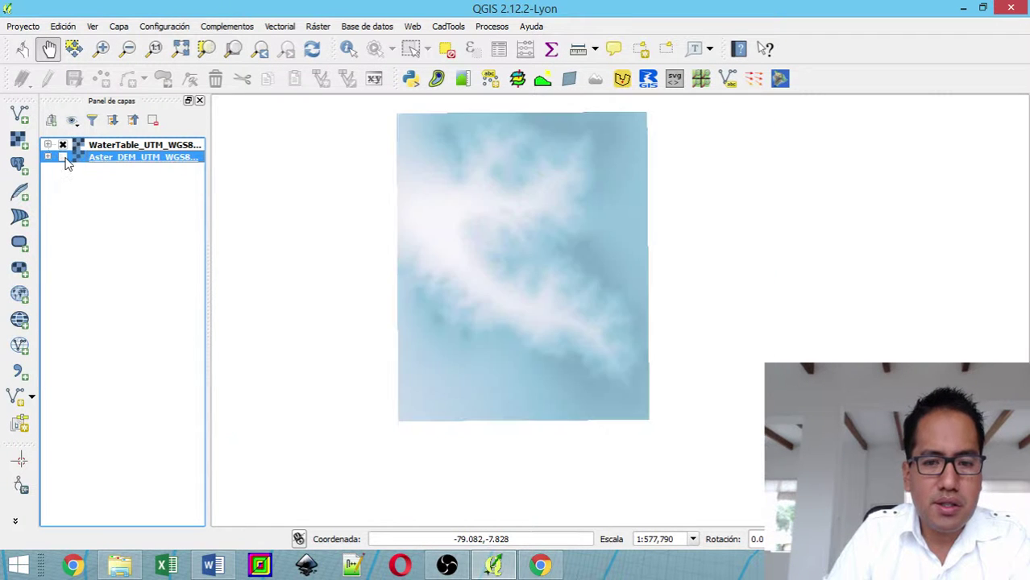
click(63, 157)
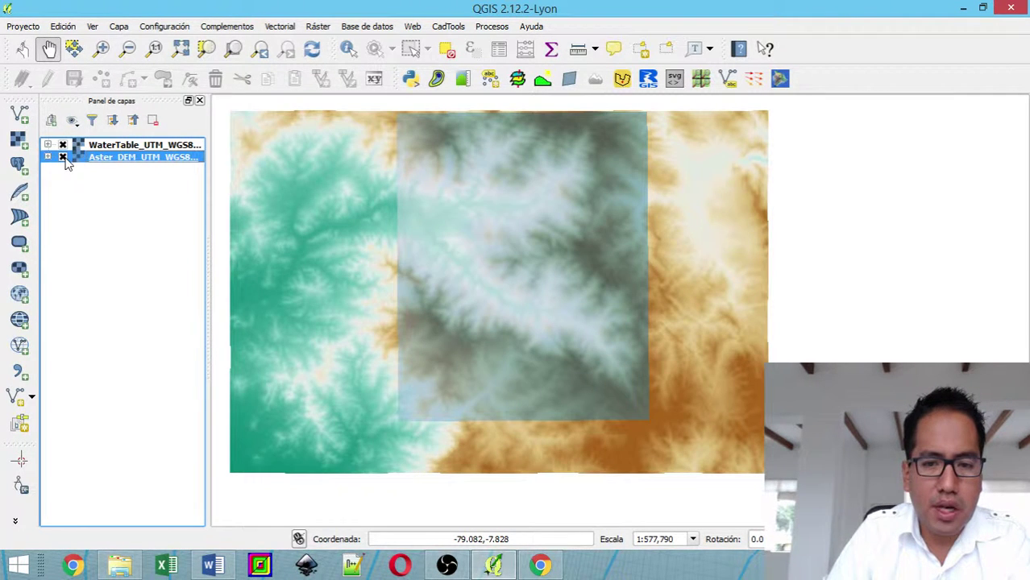